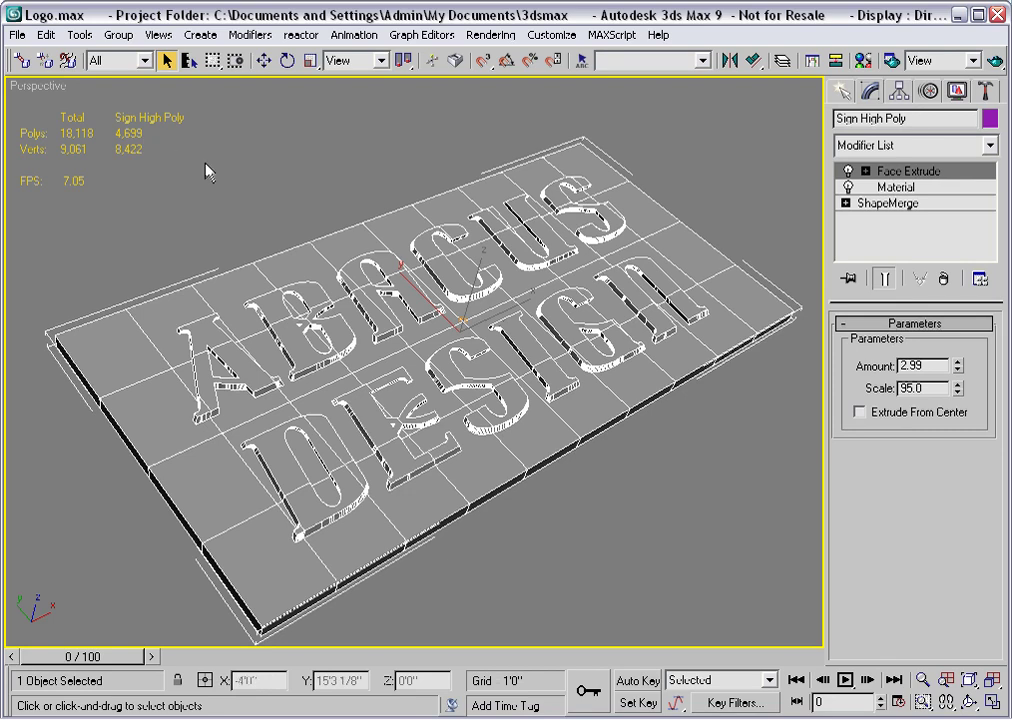
# Draw a snapped box across the whole sign plate and name it Sign Low Poly
pyautogui.click(842, 91)
pyautogui.click(866, 217)
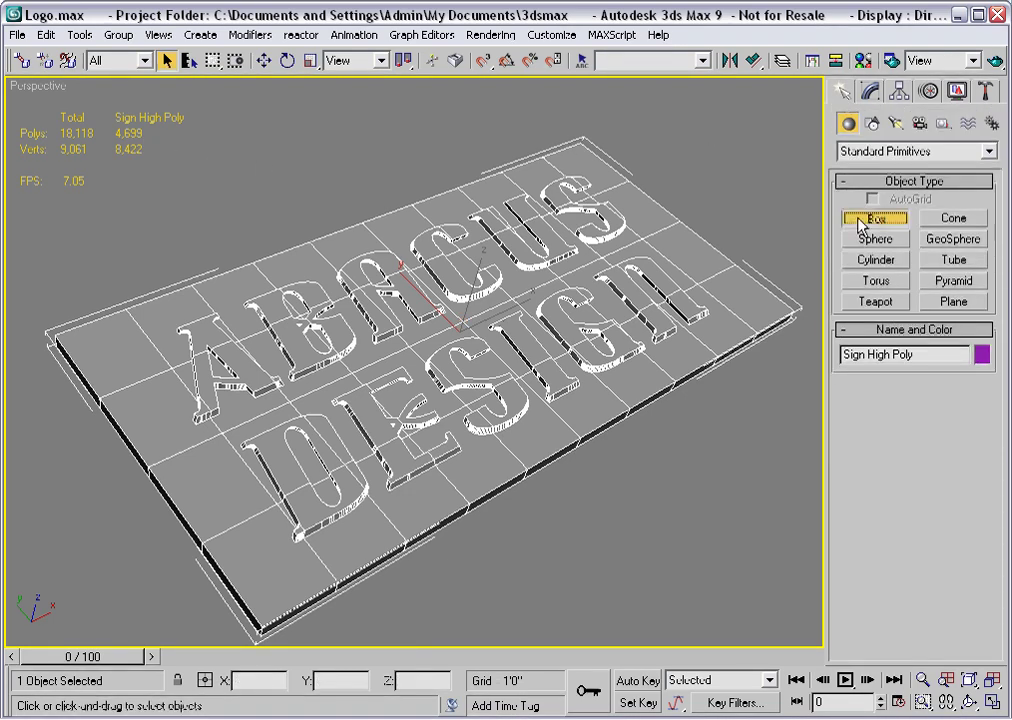
pyautogui.click(484, 60)
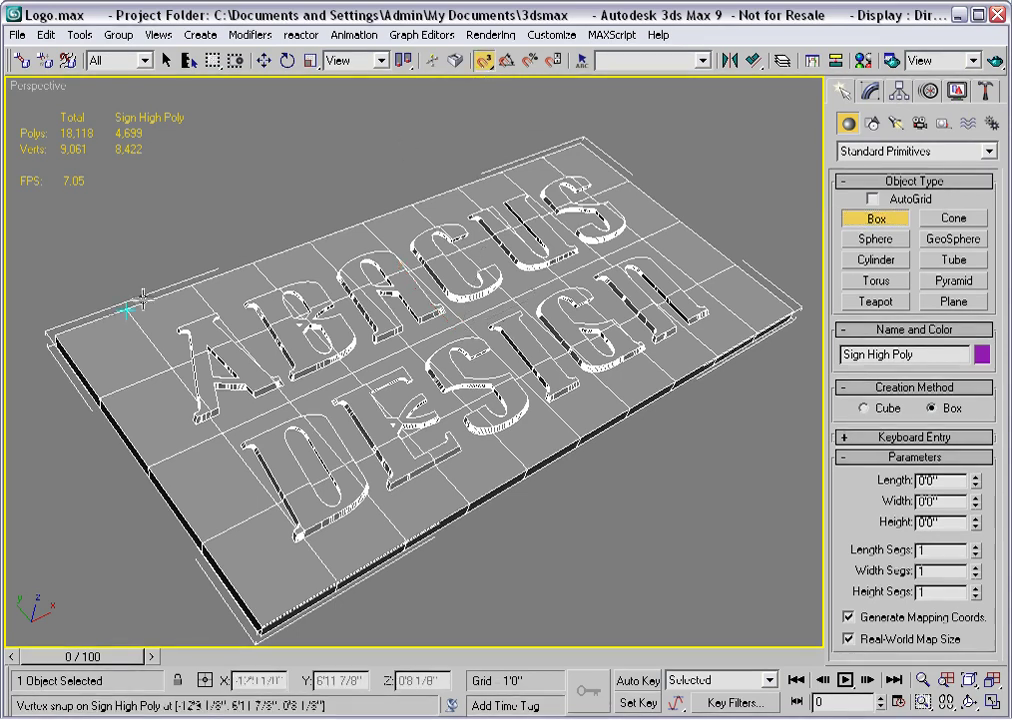
pyautogui.moveTo(50, 334); pyautogui.dragTo(790, 322)
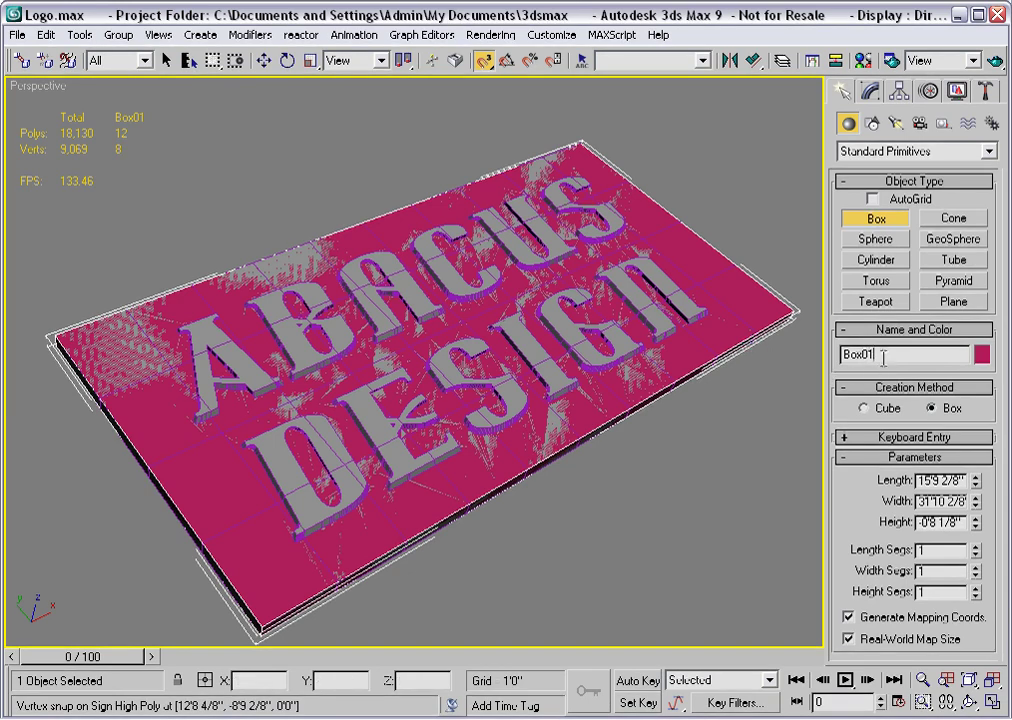
pyautogui.doubleClick(850, 354)
pyautogui.write('Sign Low Poly')
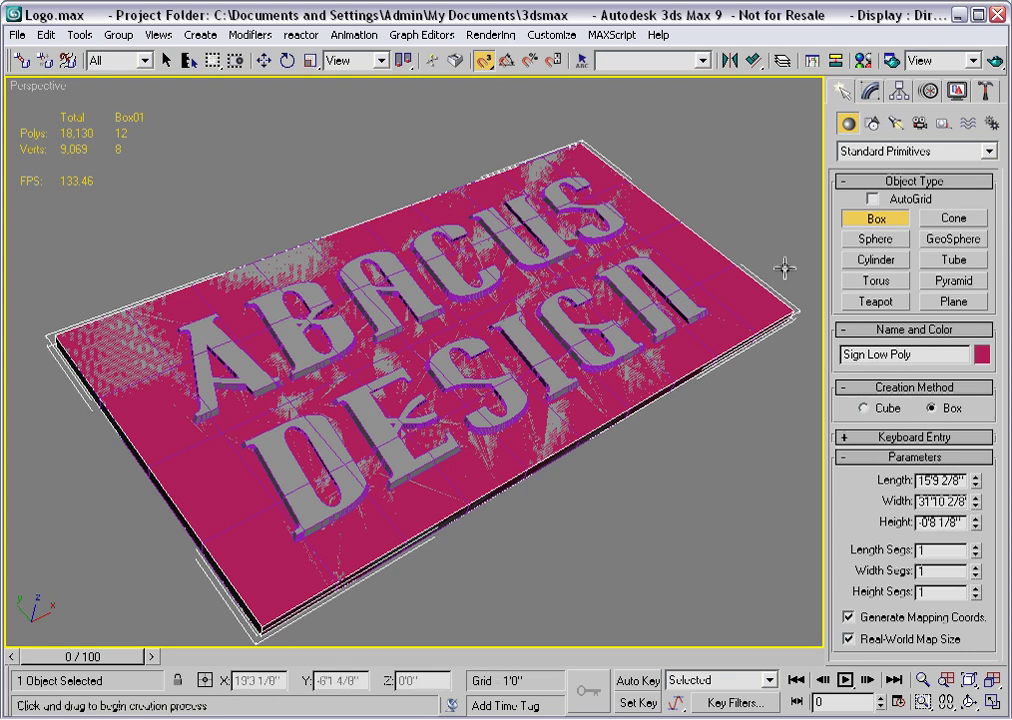
# In Render To Texture, pick Sign High Poly as projection target and enable Projection Mapping
pyautogui.click(490, 35)
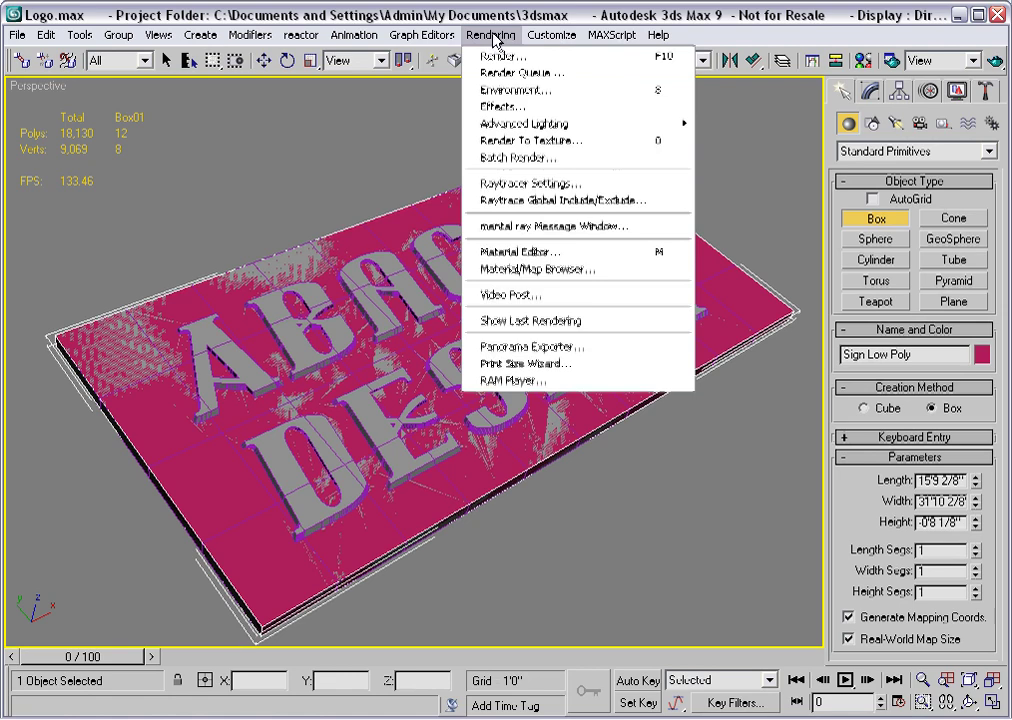
pyautogui.click(492, 144)
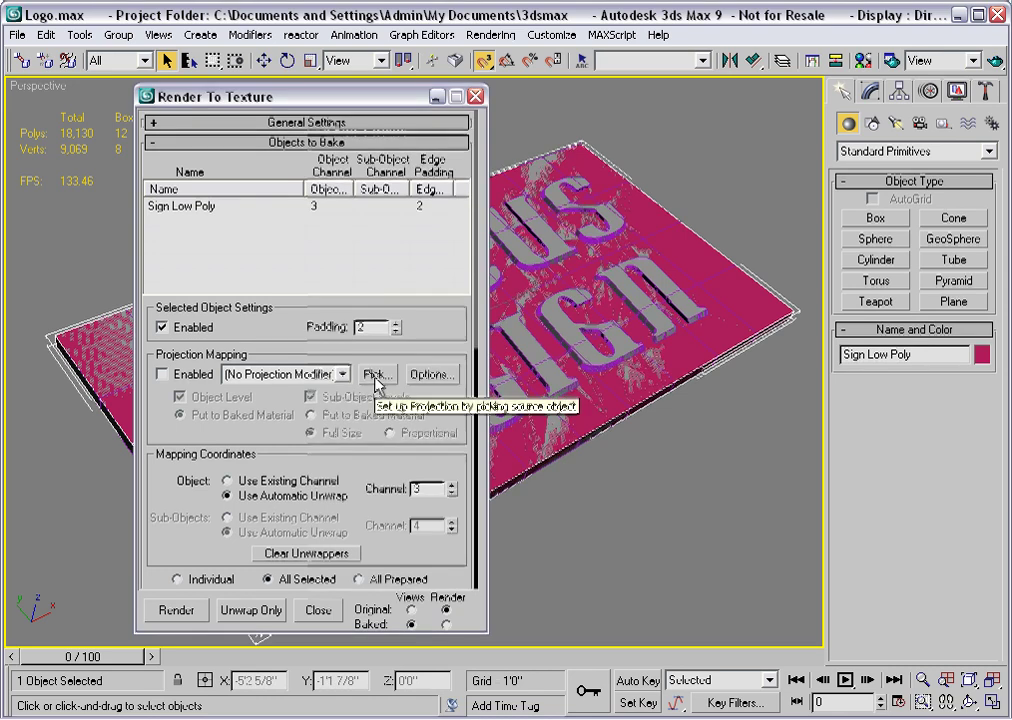
pyautogui.click(375, 378)
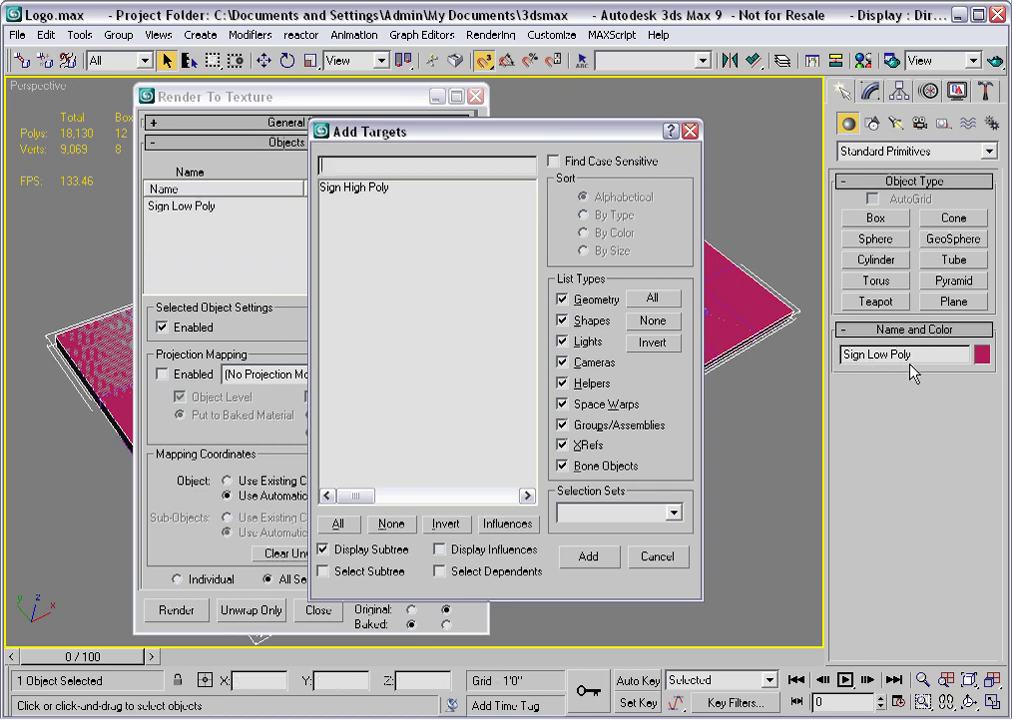
pyautogui.doubleClick(352, 190)
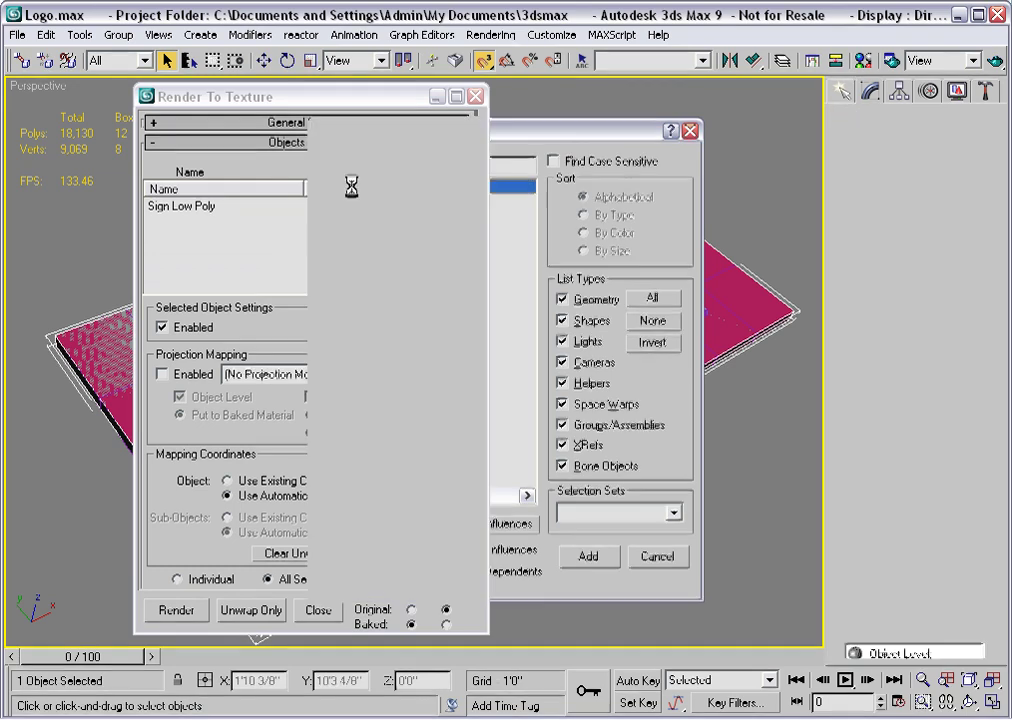
pyautogui.click(161, 375)
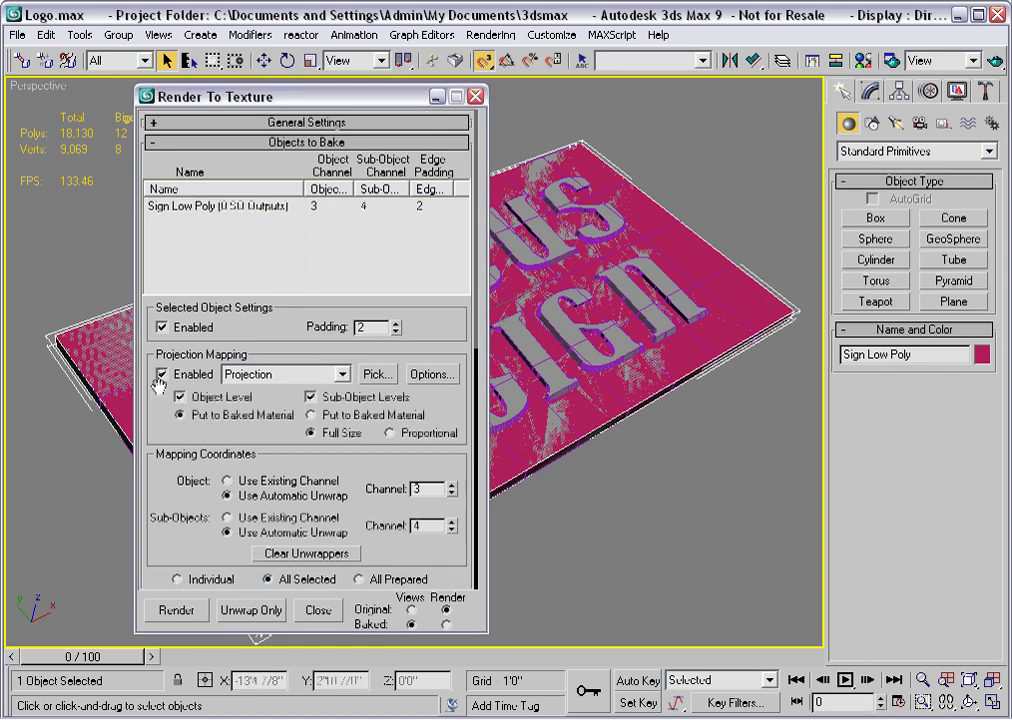
pyautogui.moveTo(474, 300); pyautogui.dragTo(462, 598)
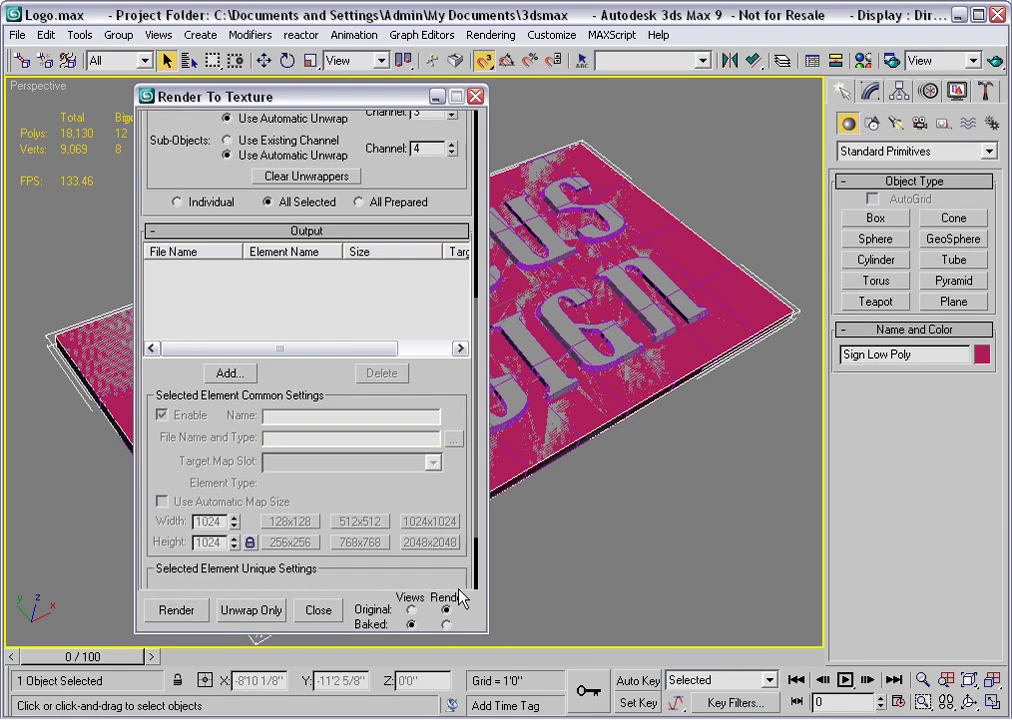
# Add a NormalsMap bake output with its Target Map Slot set to Bump
pyautogui.click(236, 374)
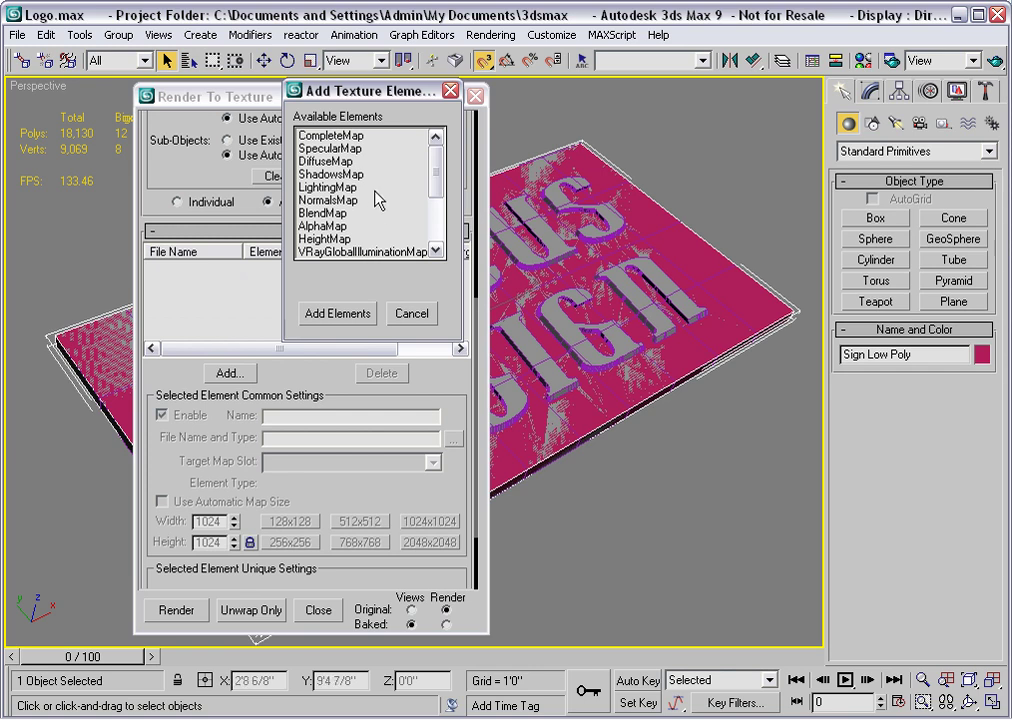
pyautogui.click(350, 200)
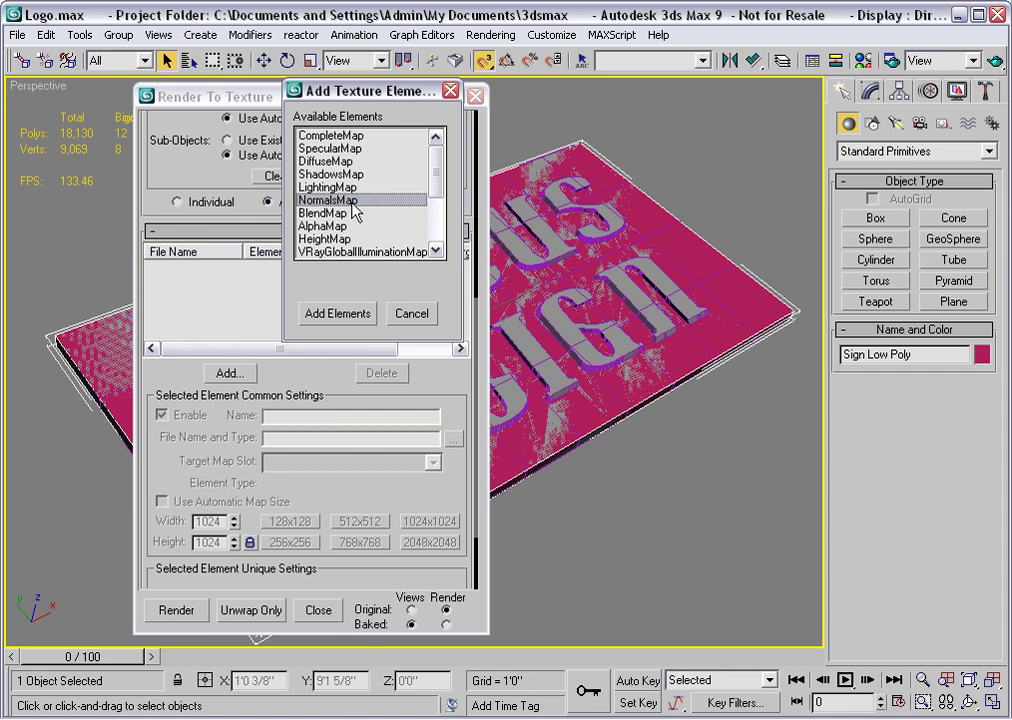
pyautogui.click(340, 314)
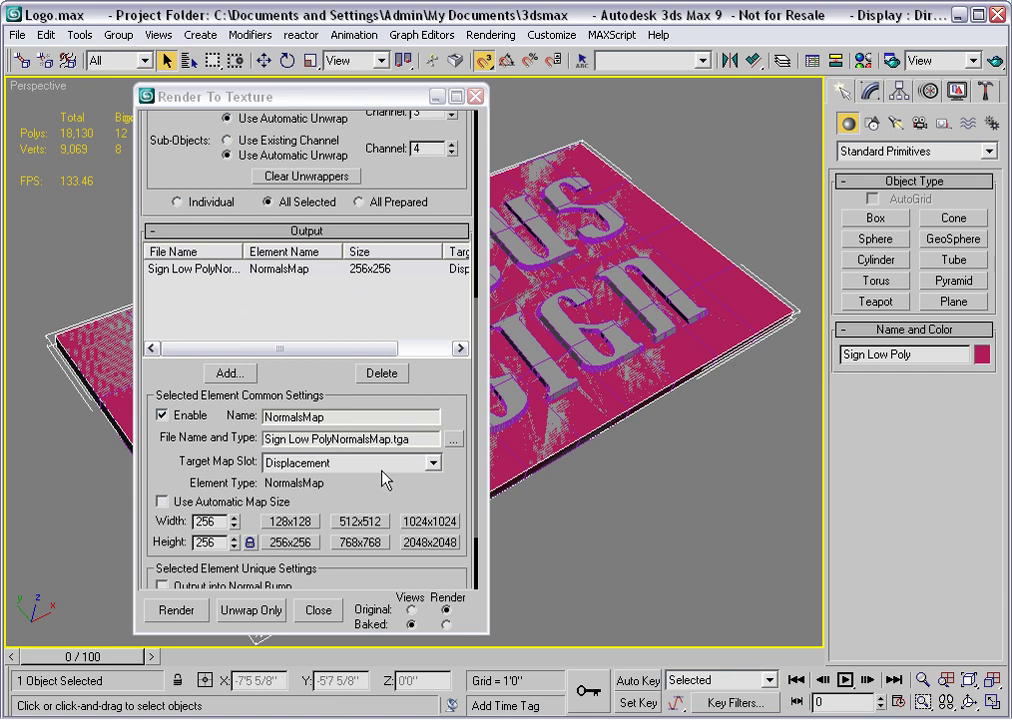
pyautogui.click(433, 463)
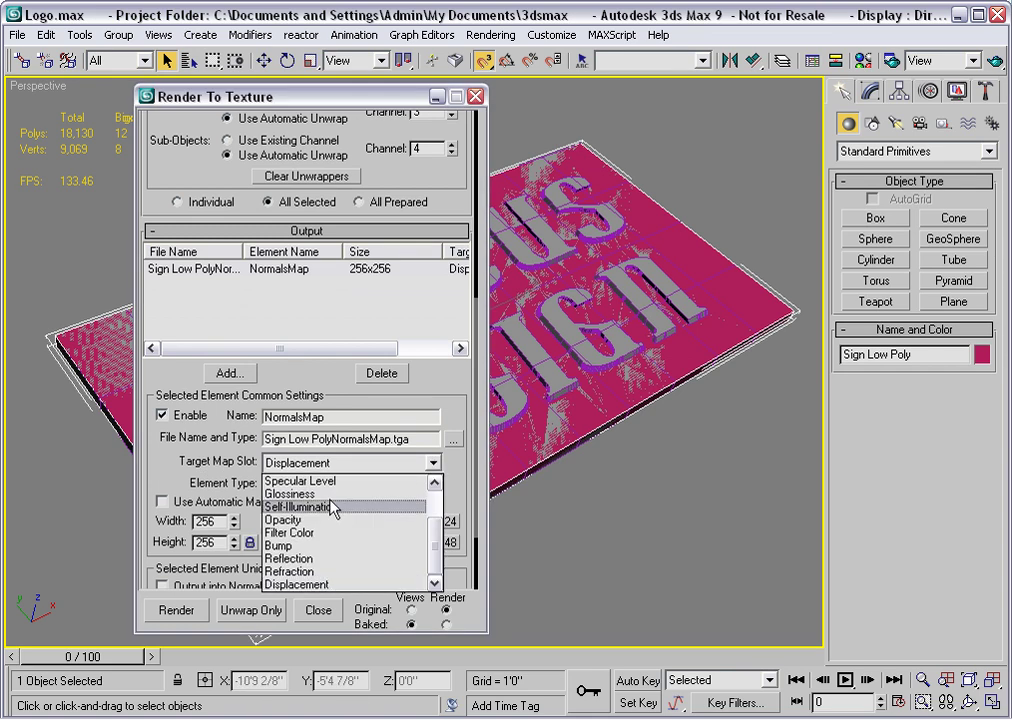
pyautogui.click(295, 546)
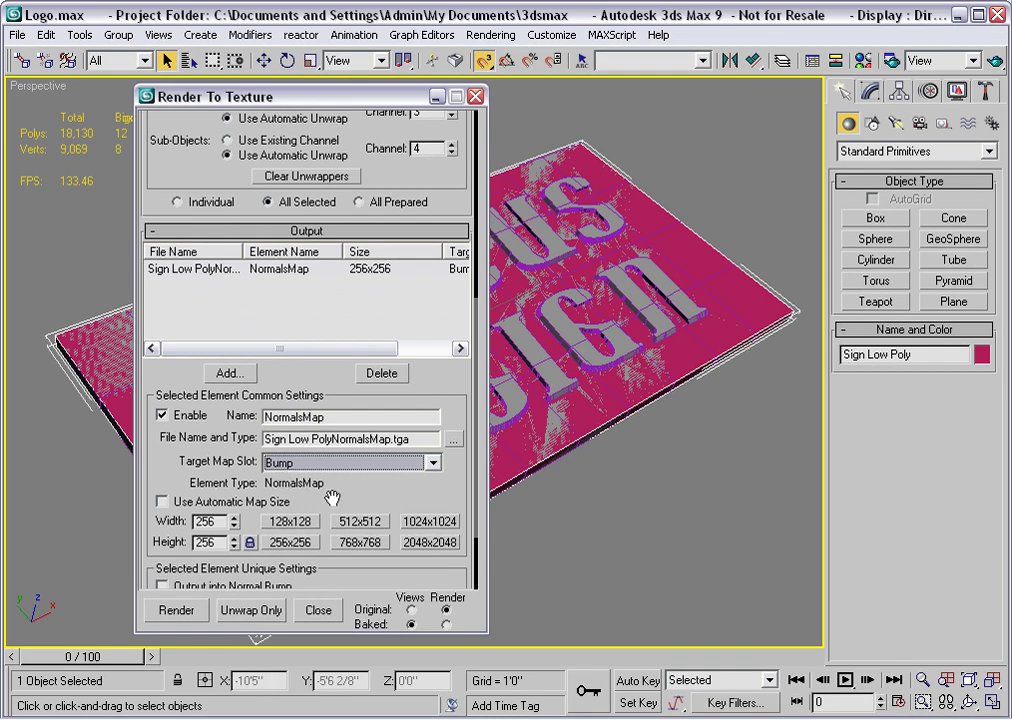
# Set the map size to 1024x1024, output into Normal Bump, and start the bake
pyautogui.click(428, 530)
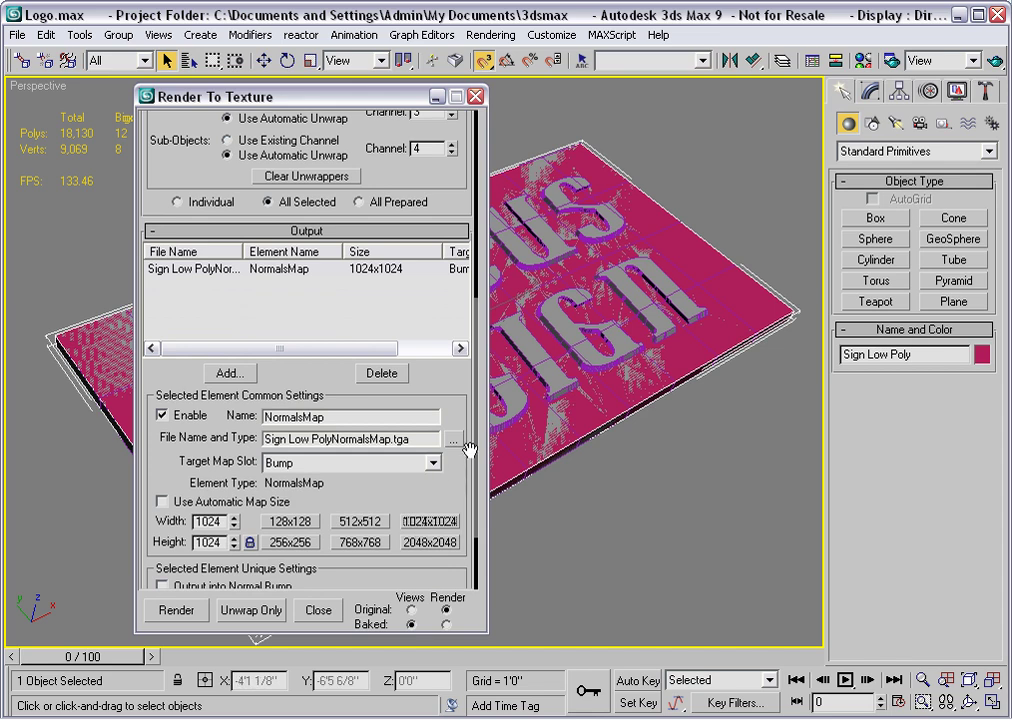
pyautogui.moveTo(477, 433); pyautogui.dragTo(471, 496)
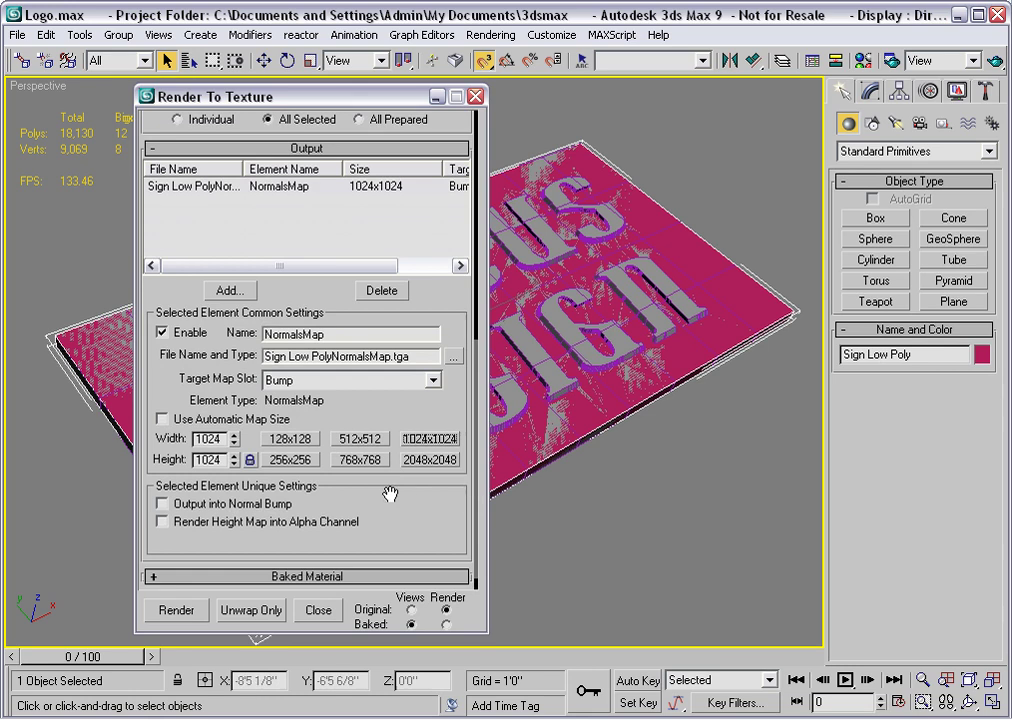
pyautogui.click(163, 505)
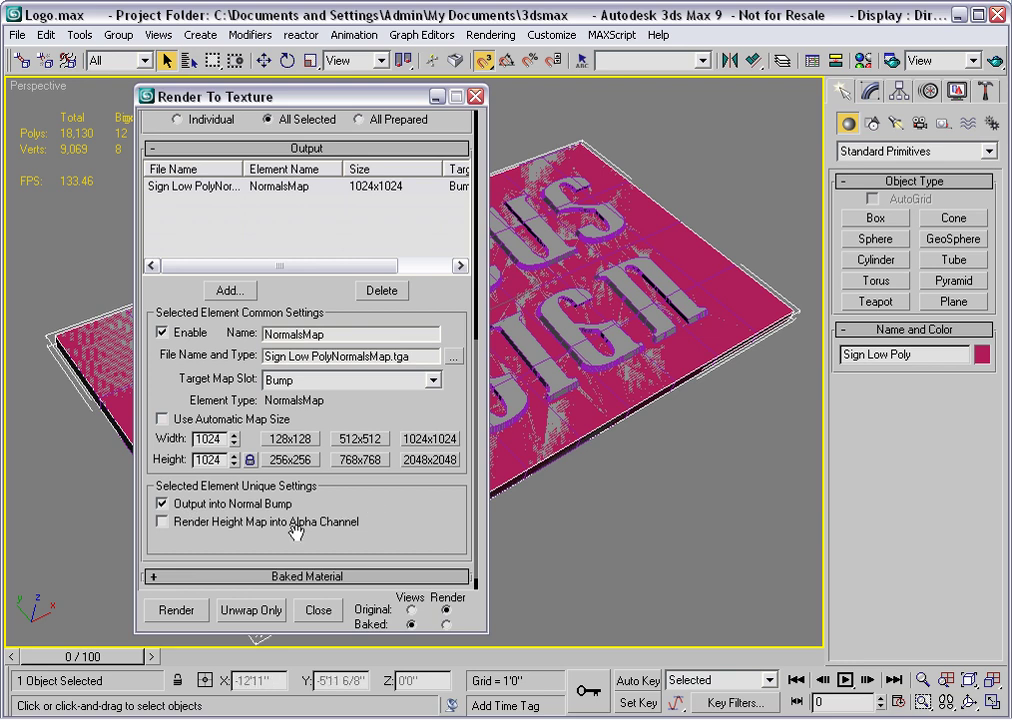
pyautogui.click(176, 610)
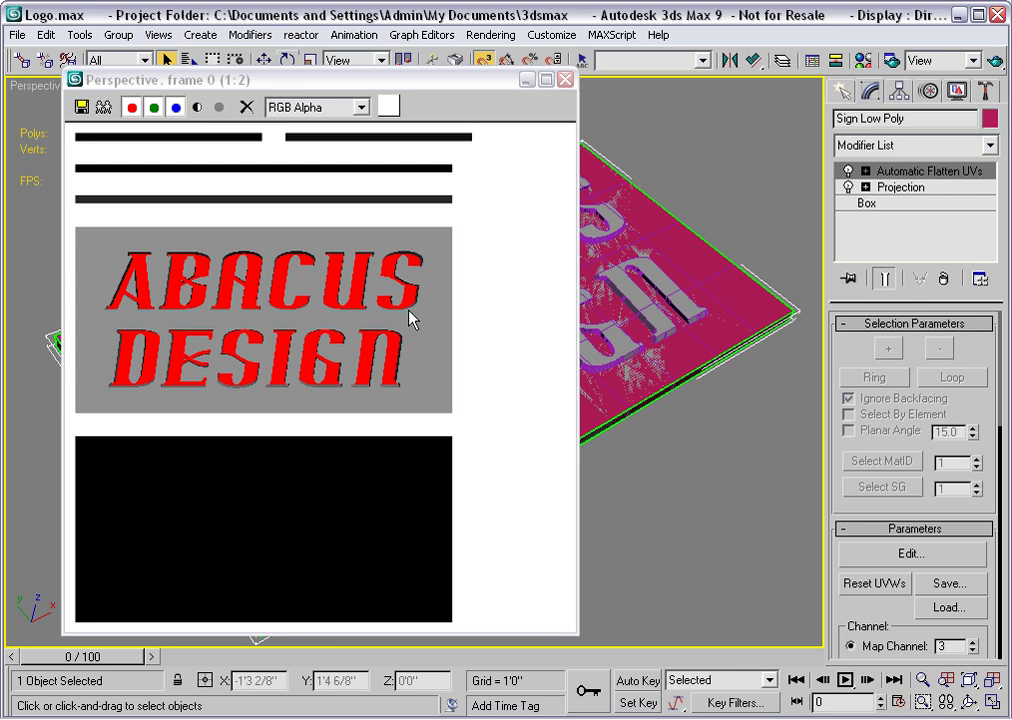
# Close the rendered normal map window and the Render To Texture dialog
pyautogui.click(566, 80)
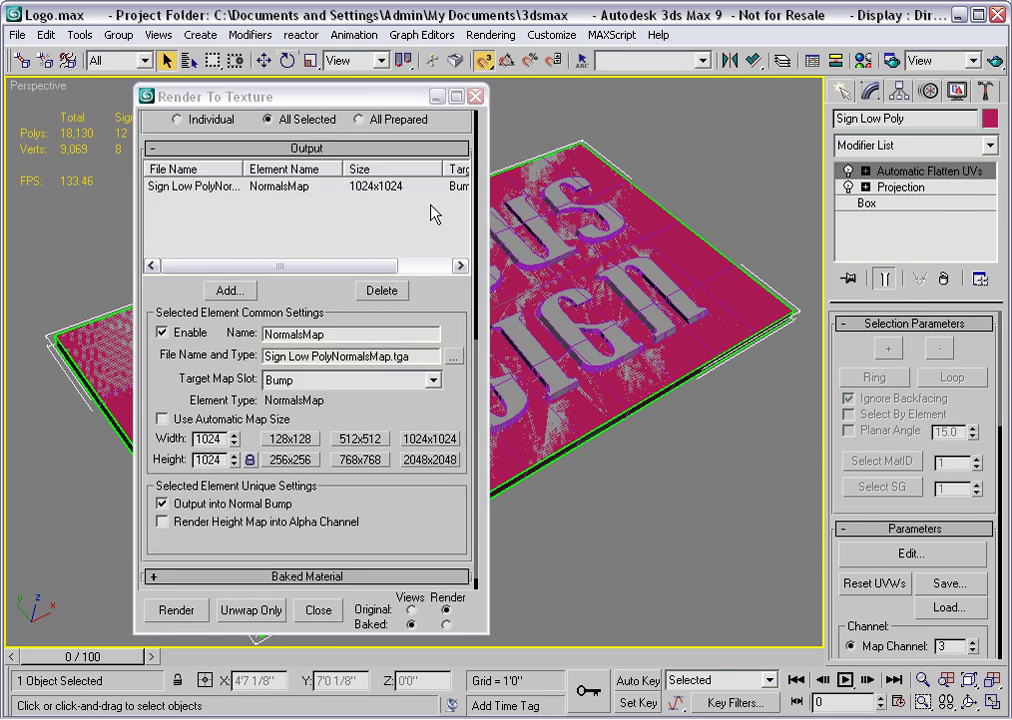
pyautogui.click(474, 97)
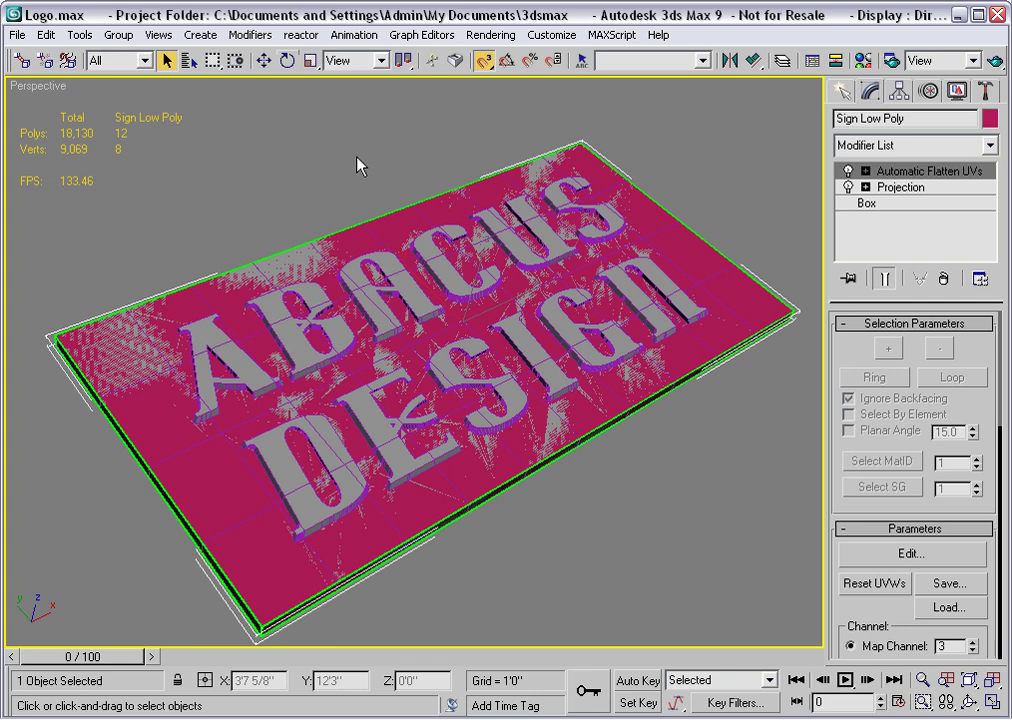
# With 3D Snap off, move Sign Low Poly beside the high-poly sign and frame both
pyautogui.click(263, 61)
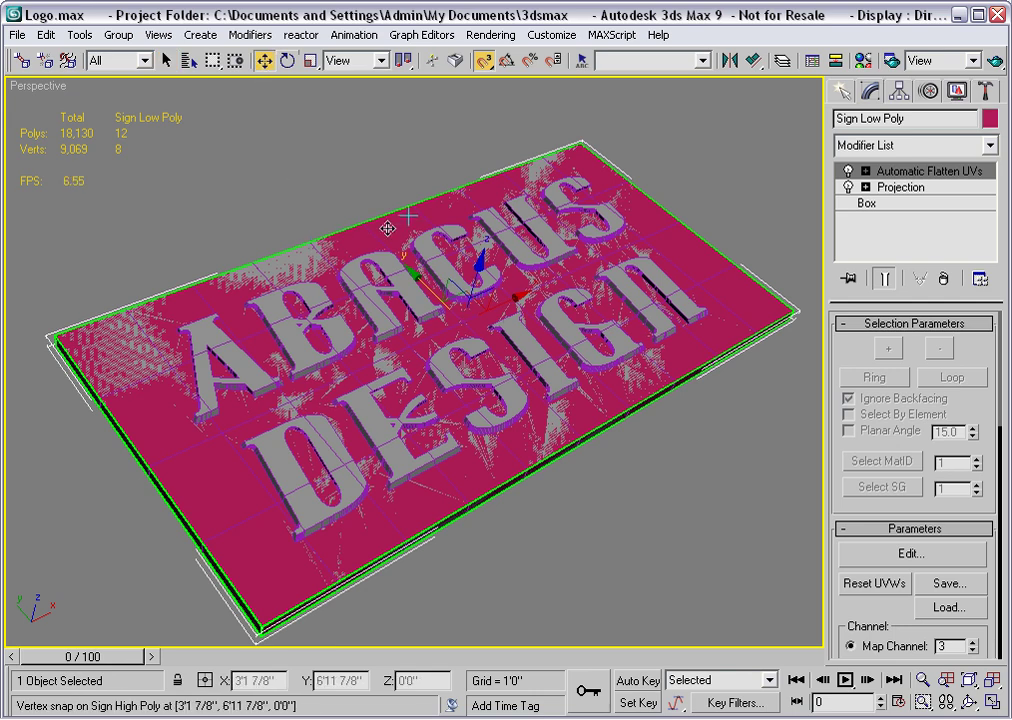
pyautogui.click(483, 62)
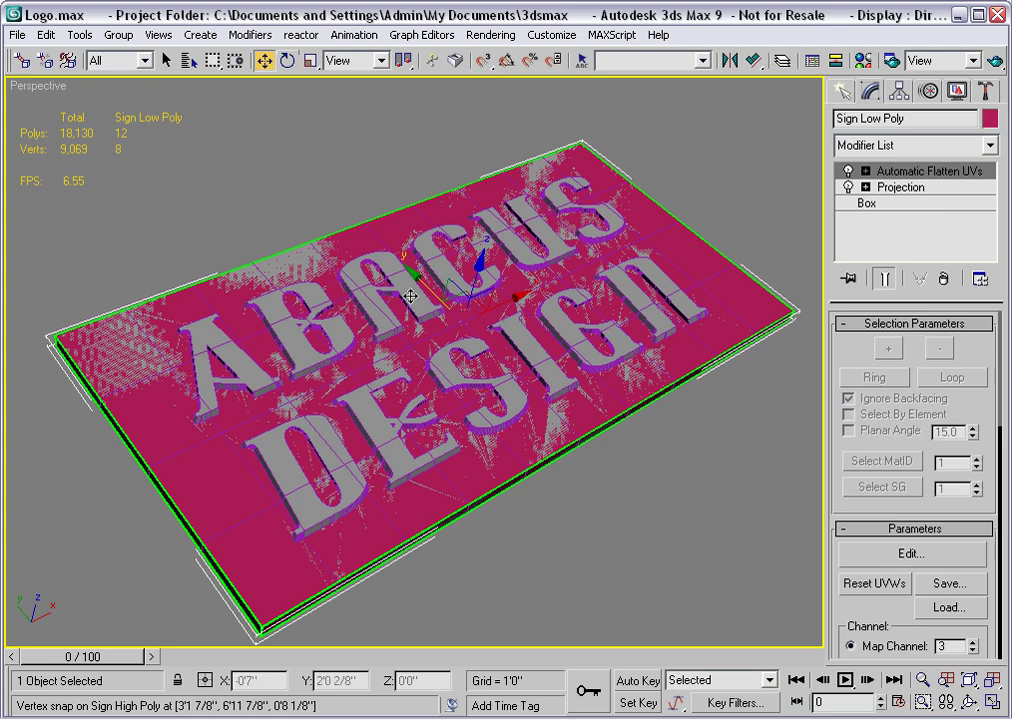
pyautogui.moveTo(430, 290); pyautogui.dragTo(666, 622)
pyautogui.scroll(-5, 474, 413)
pyautogui.moveTo(472, 411); pyautogui.dragTo(436, 389, button='middle')
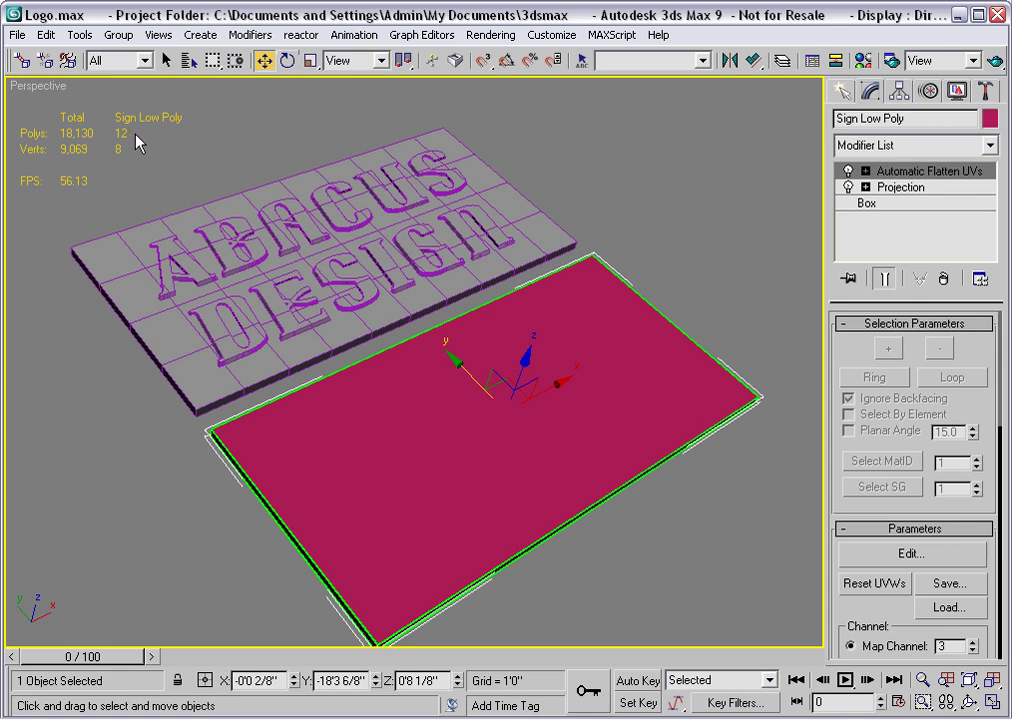
# Load Sign Low Poly's shell material, set Render to Baked, Viewport to Original, and open the baked Blinn
pyautogui.click(862, 62)
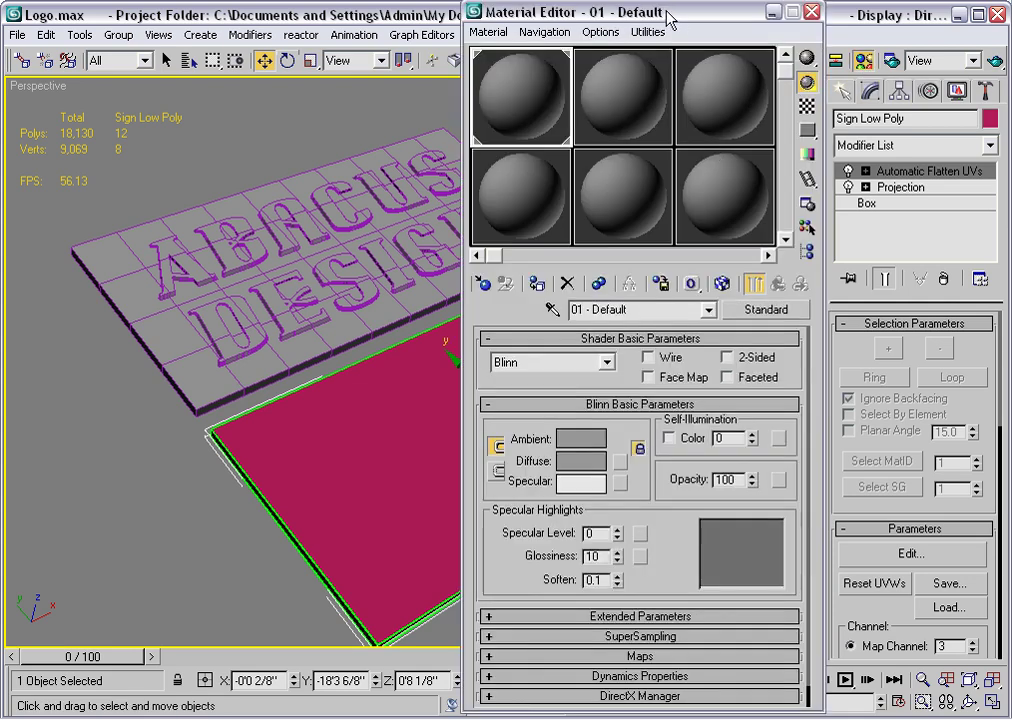
pyautogui.moveTo(671, 16); pyautogui.dragTo(798, 16)
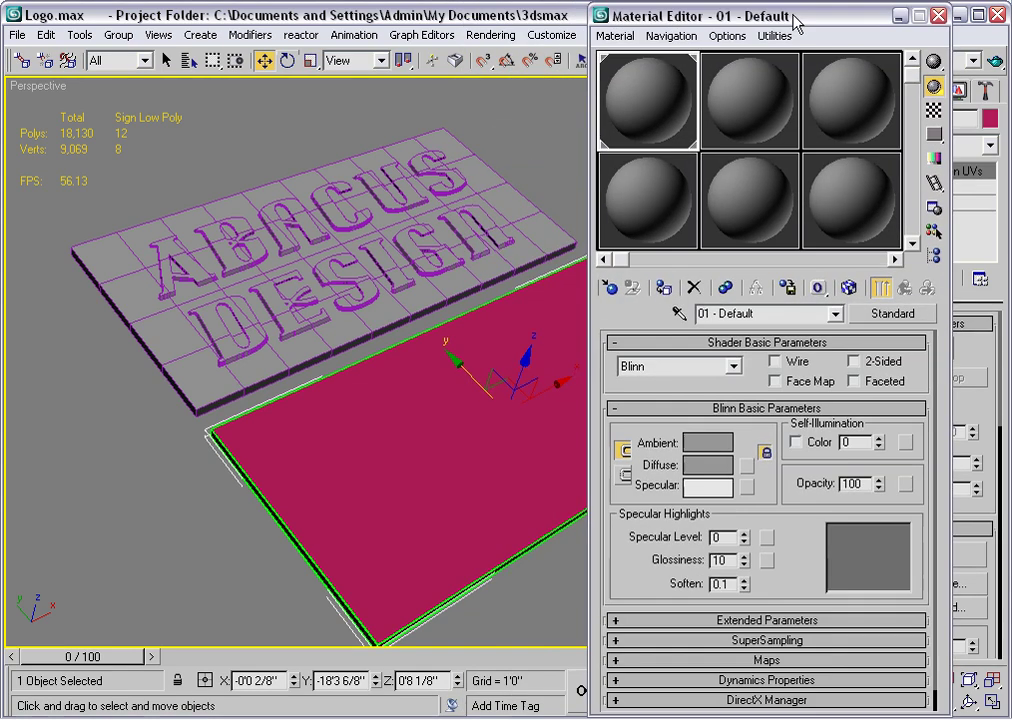
pyautogui.click(679, 315)
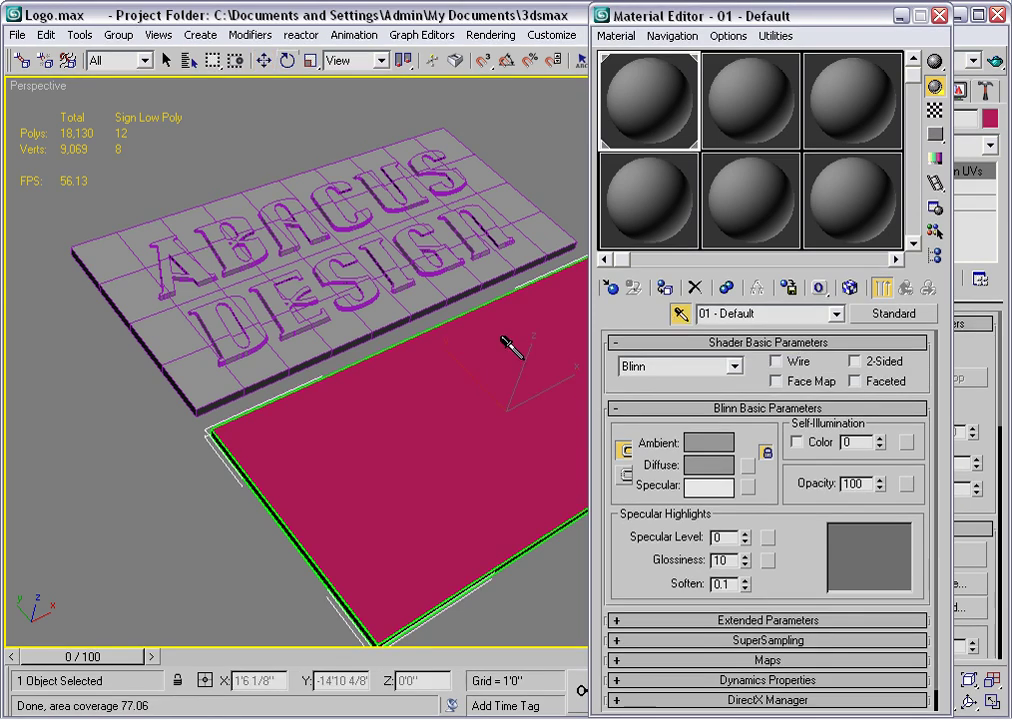
pyautogui.click(357, 410)
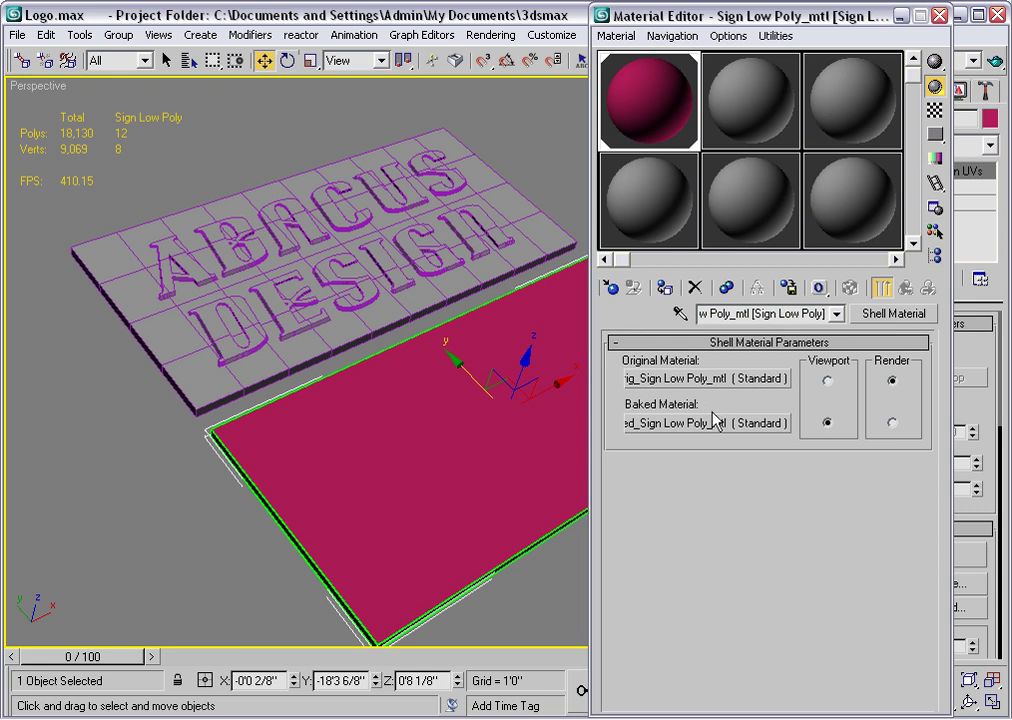
pyautogui.click(892, 424)
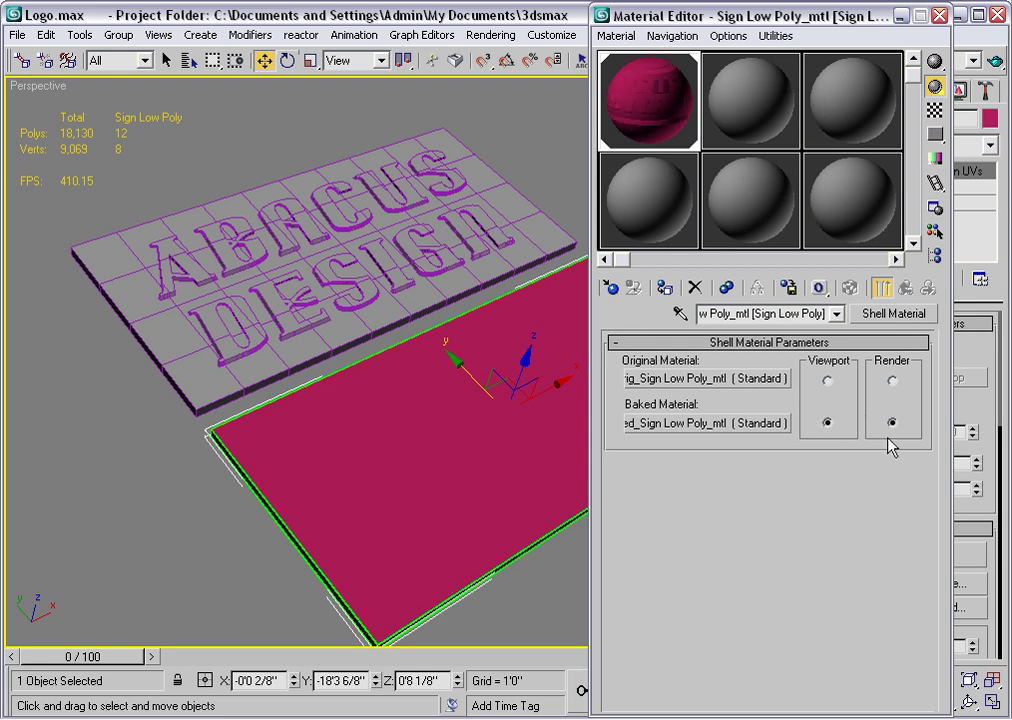
pyautogui.click(827, 382)
pyautogui.click(680, 424)
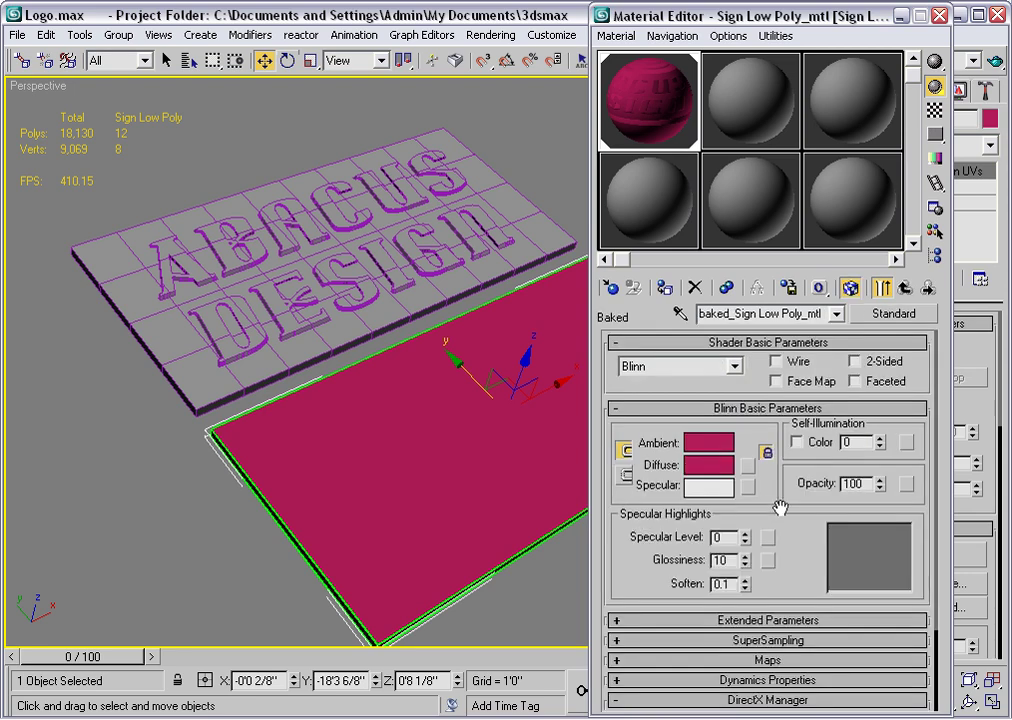
# Set the baked material's Diffuse colour to mid grey
pyautogui.click(711, 474)
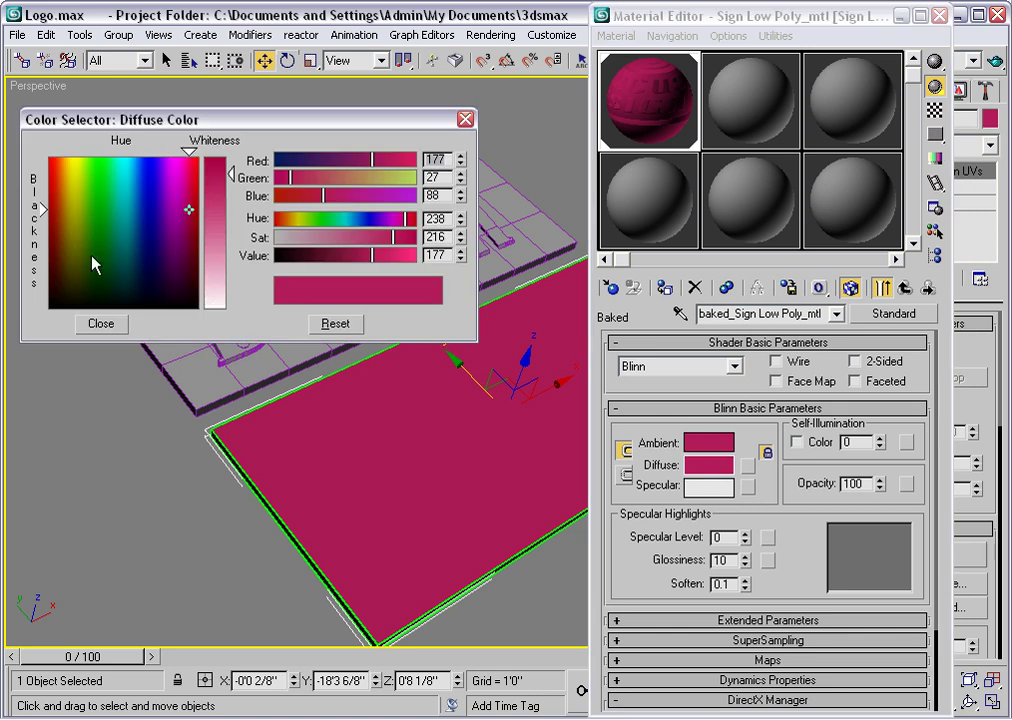
pyautogui.moveTo(45, 208); pyautogui.dragTo(43, 307)
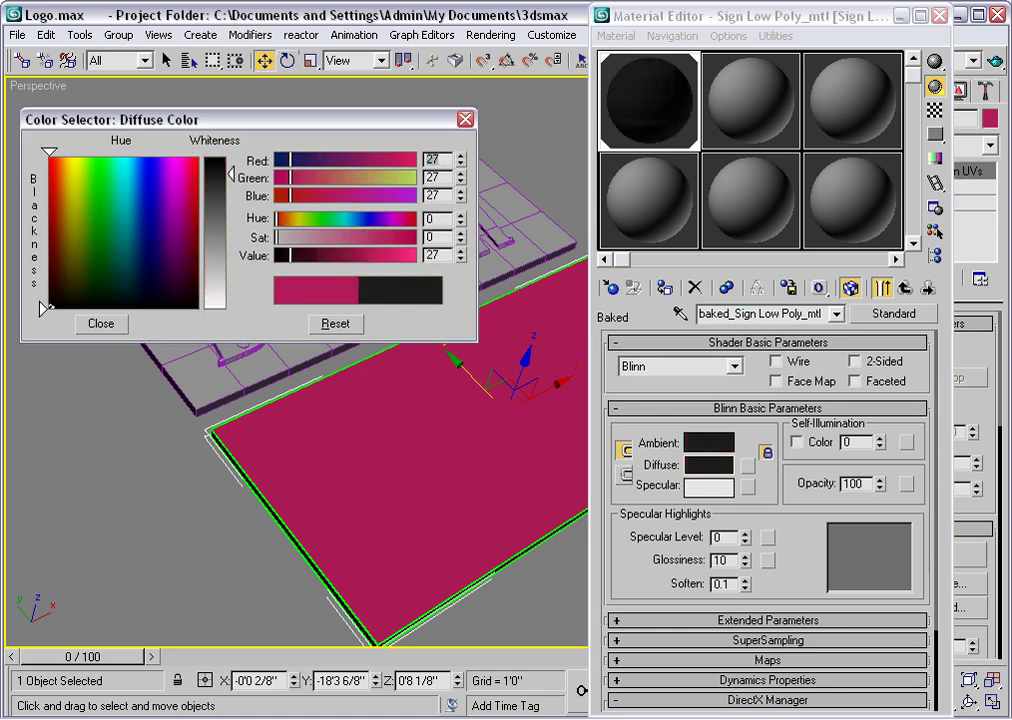
pyautogui.click(237, 245)
pyautogui.click(112, 324)
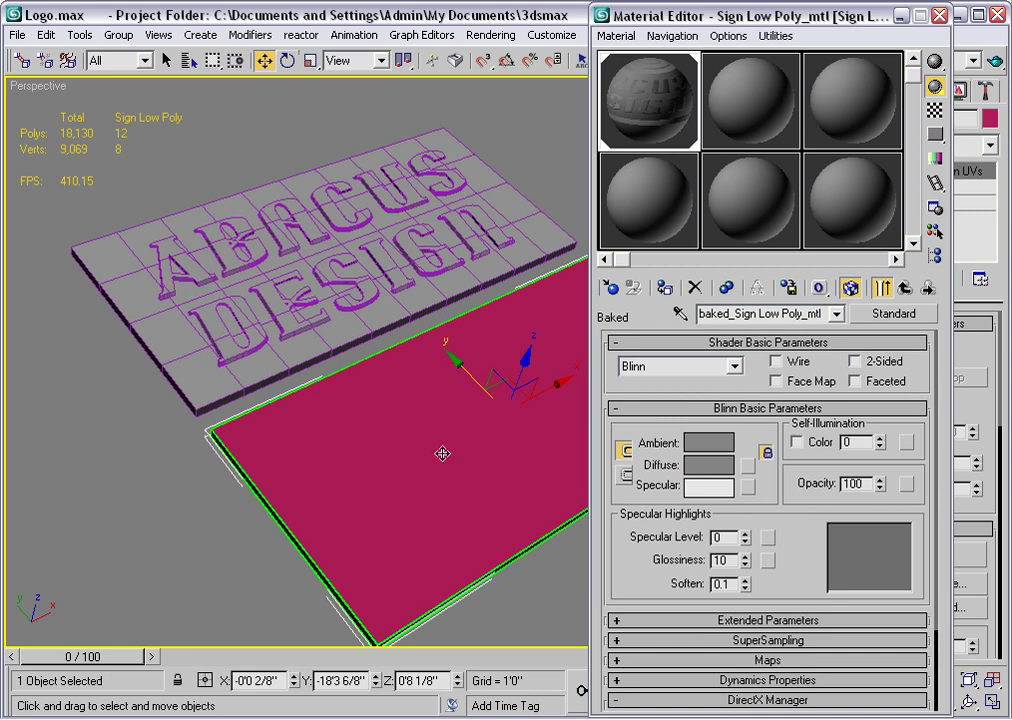
# Open the Bump slot's Sign Low PolyNormalsMap.tga bitmap and preview the baked image
pyautogui.click(789, 661)
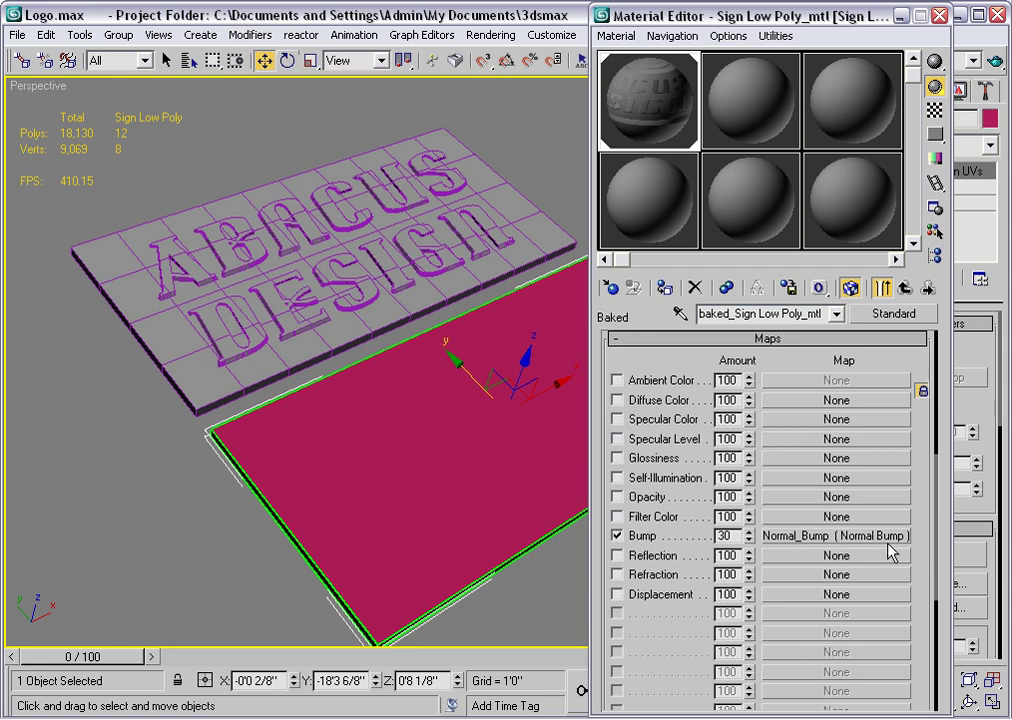
pyautogui.click(826, 538)
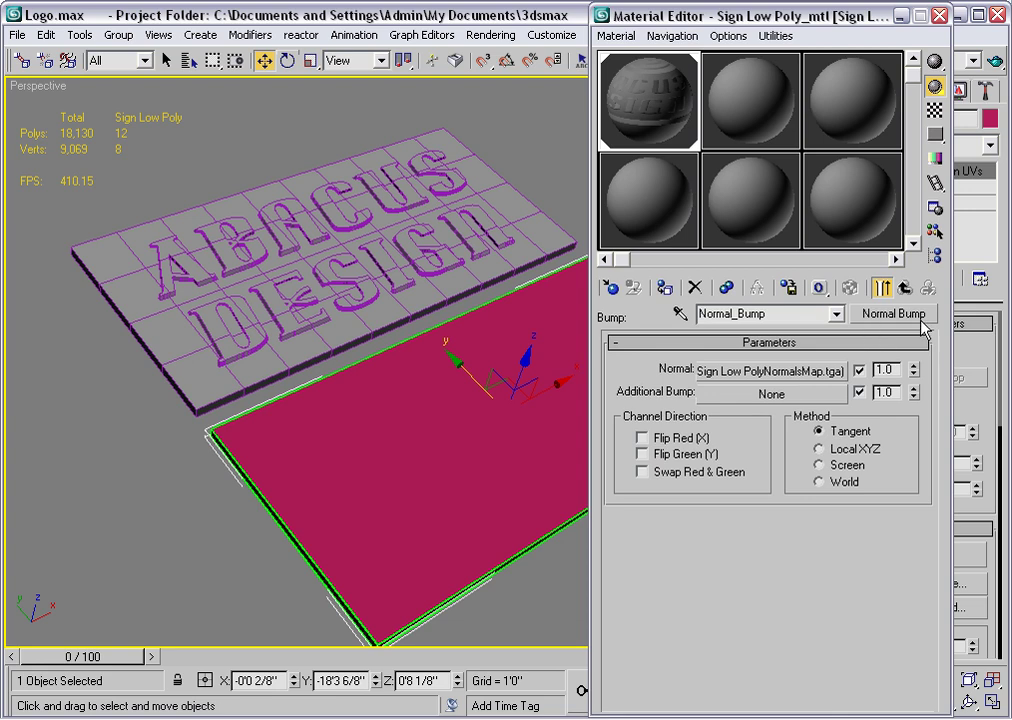
pyautogui.click(829, 383)
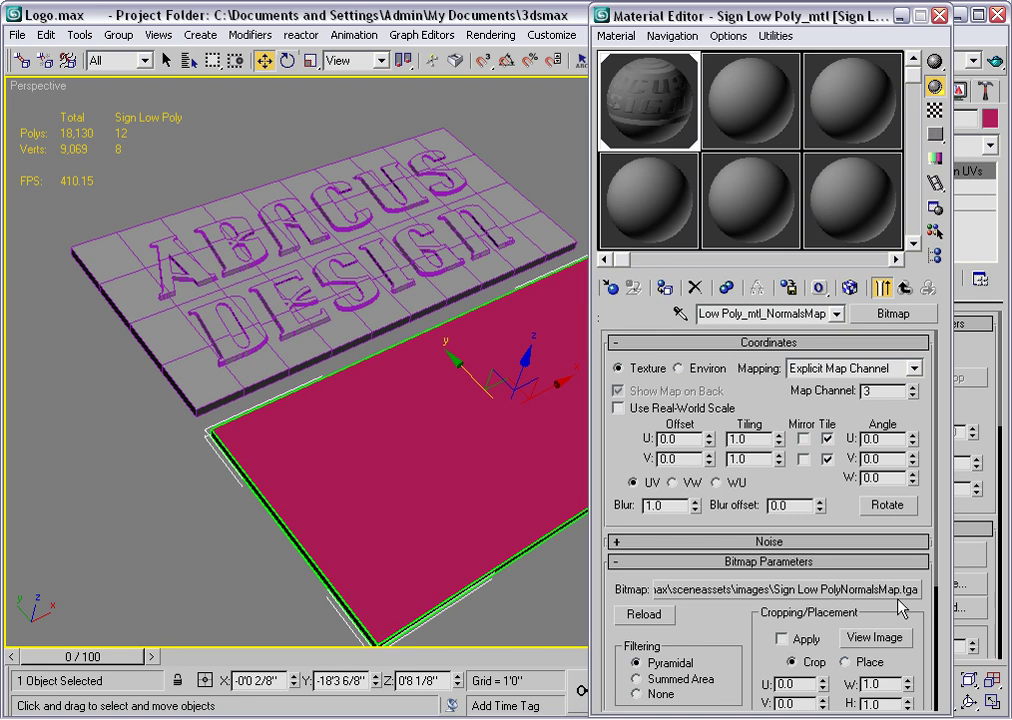
pyautogui.click(895, 637)
pyautogui.moveTo(440, 11); pyautogui.dragTo(409, 79)
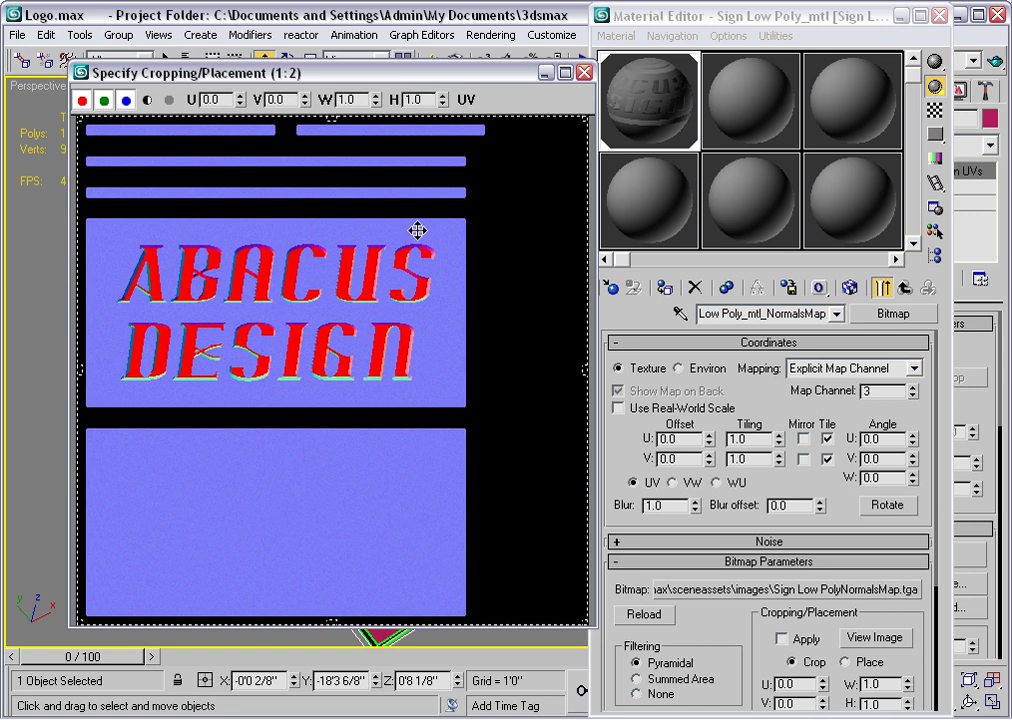
pyautogui.click(584, 72)
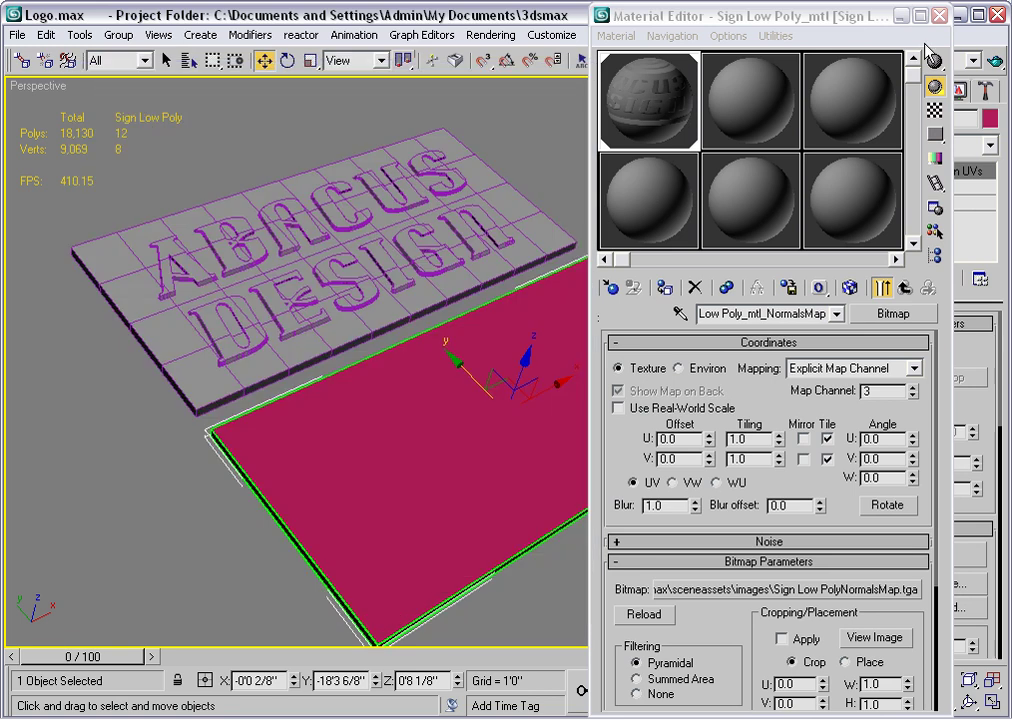
# Close the Material Editor and quick-render the Perspective view to compare both signs
pyautogui.click(942, 16)
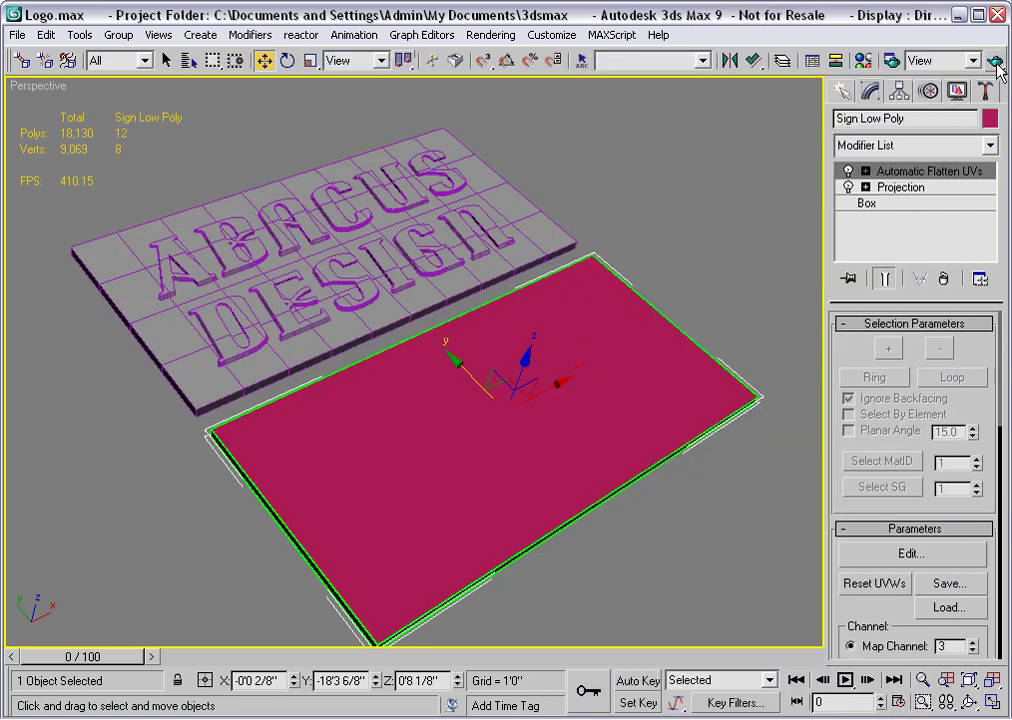
pyautogui.click(995, 62)
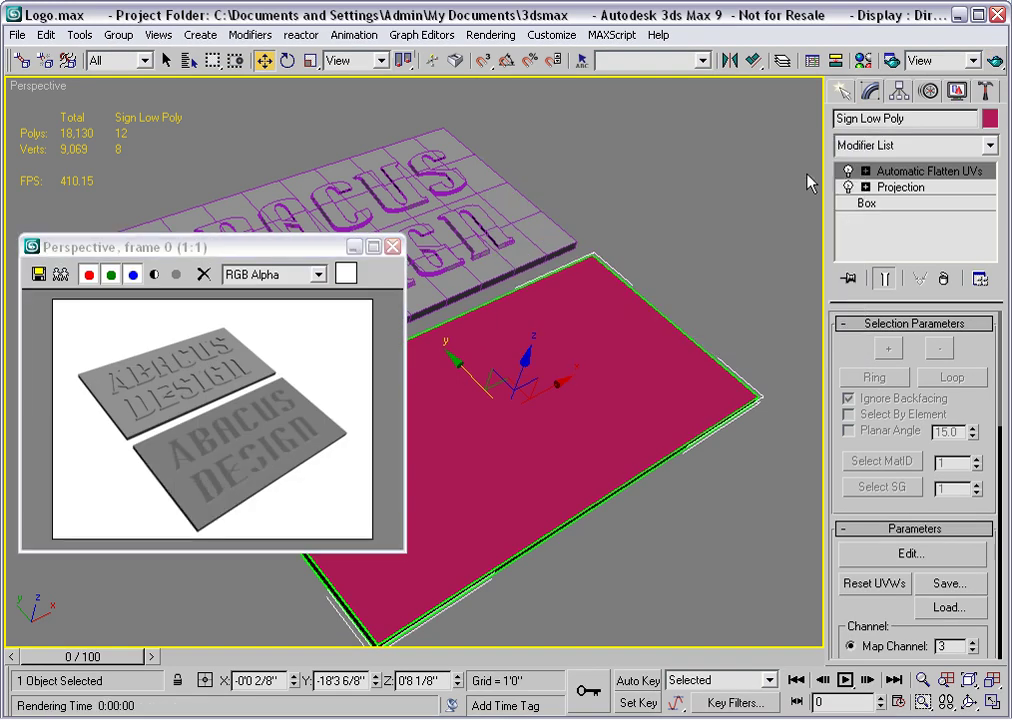